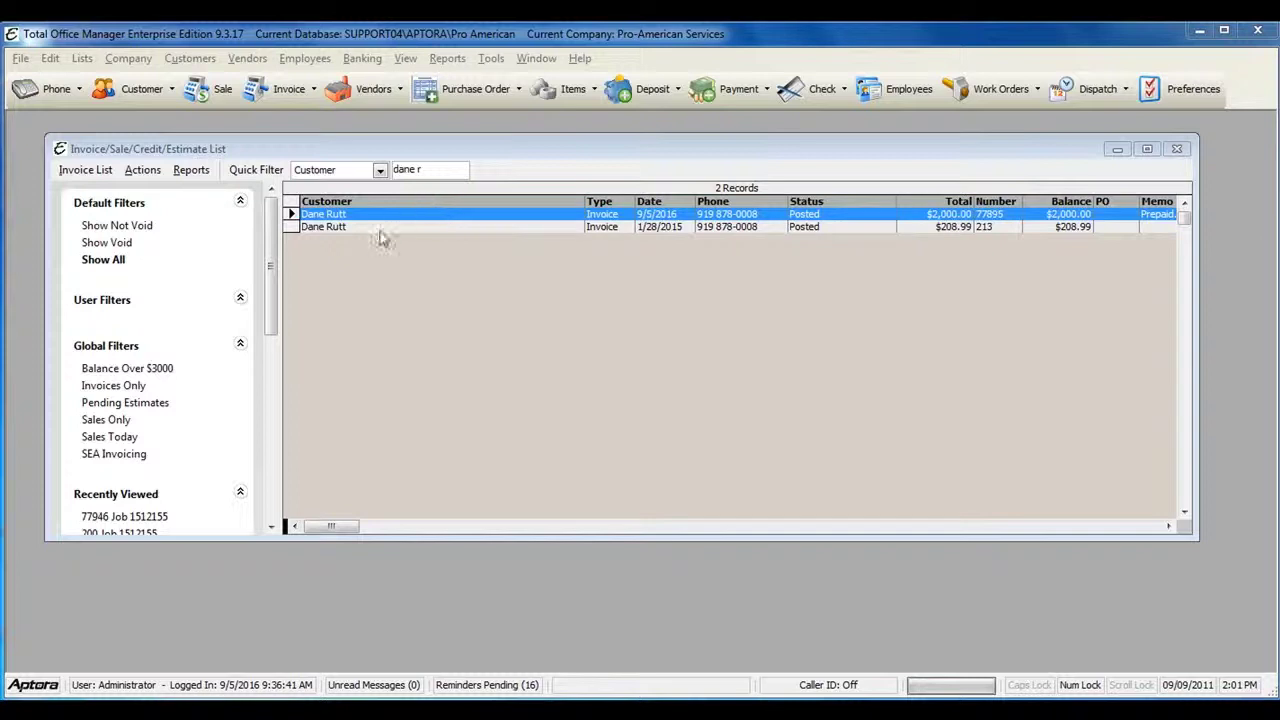
pyautogui.click(183, 60)
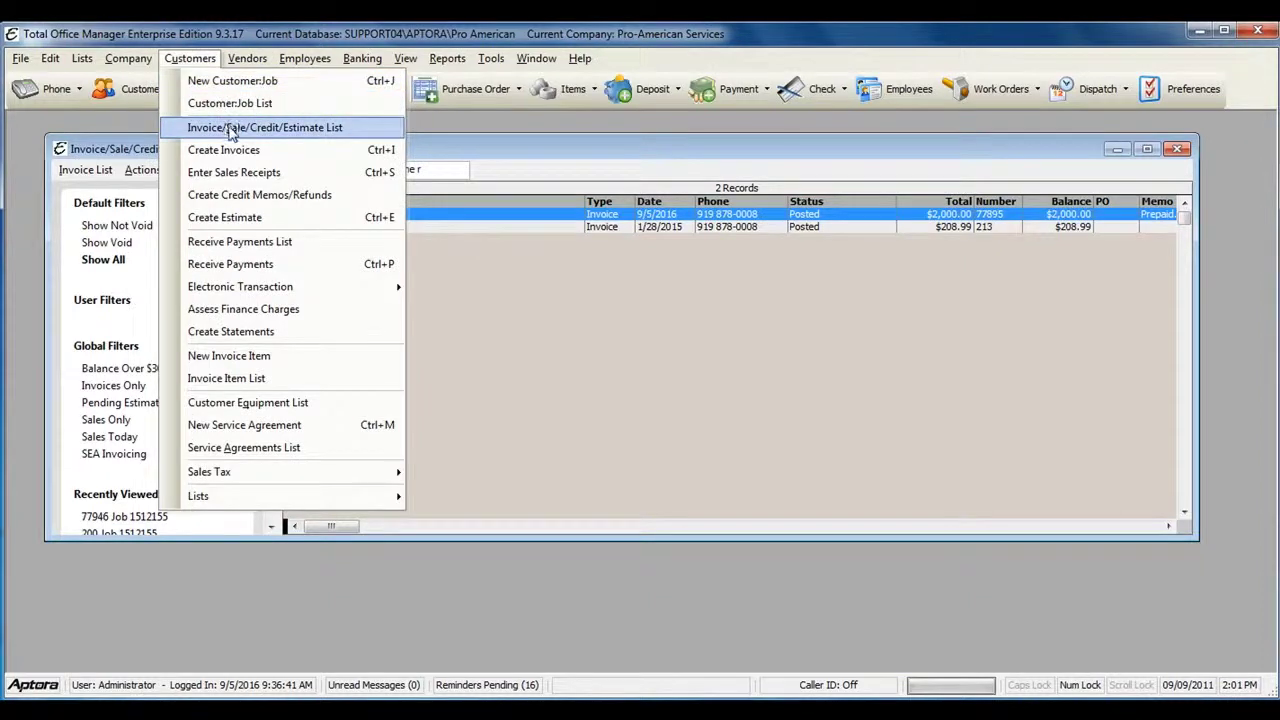
pyautogui.click(229, 128)
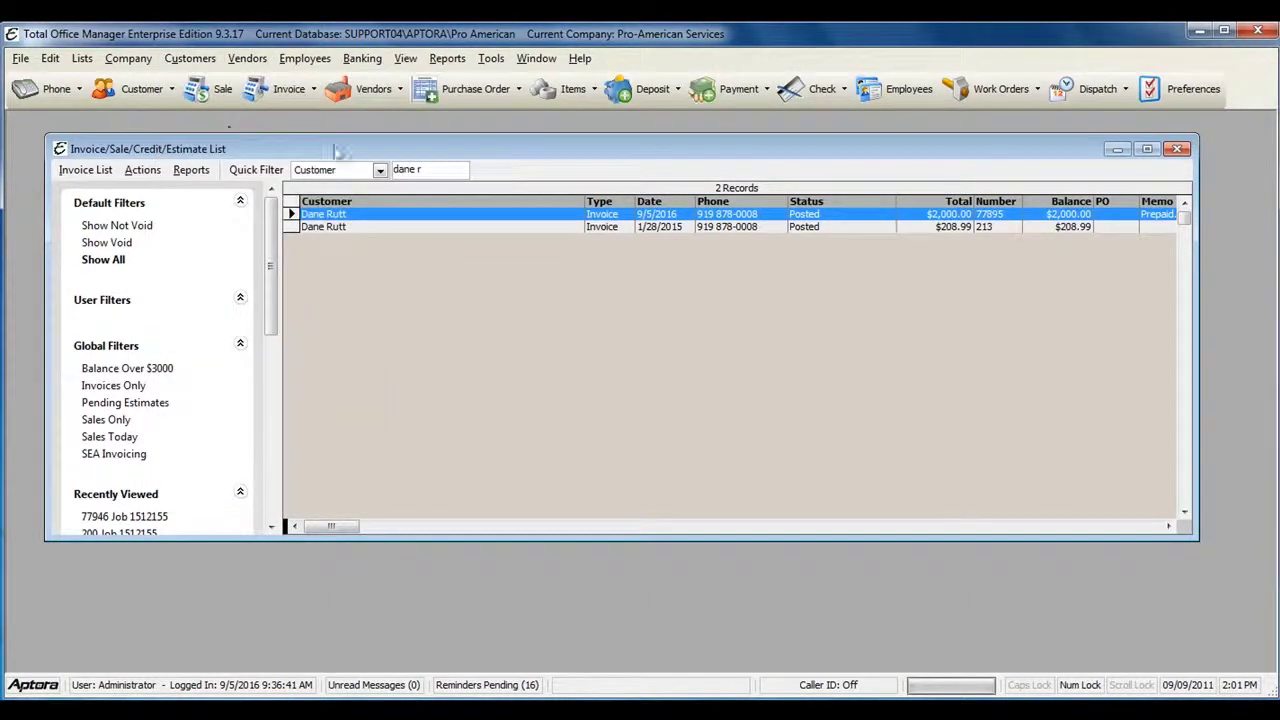
pyautogui.click(439, 172)
pyautogui.click(134, 172)
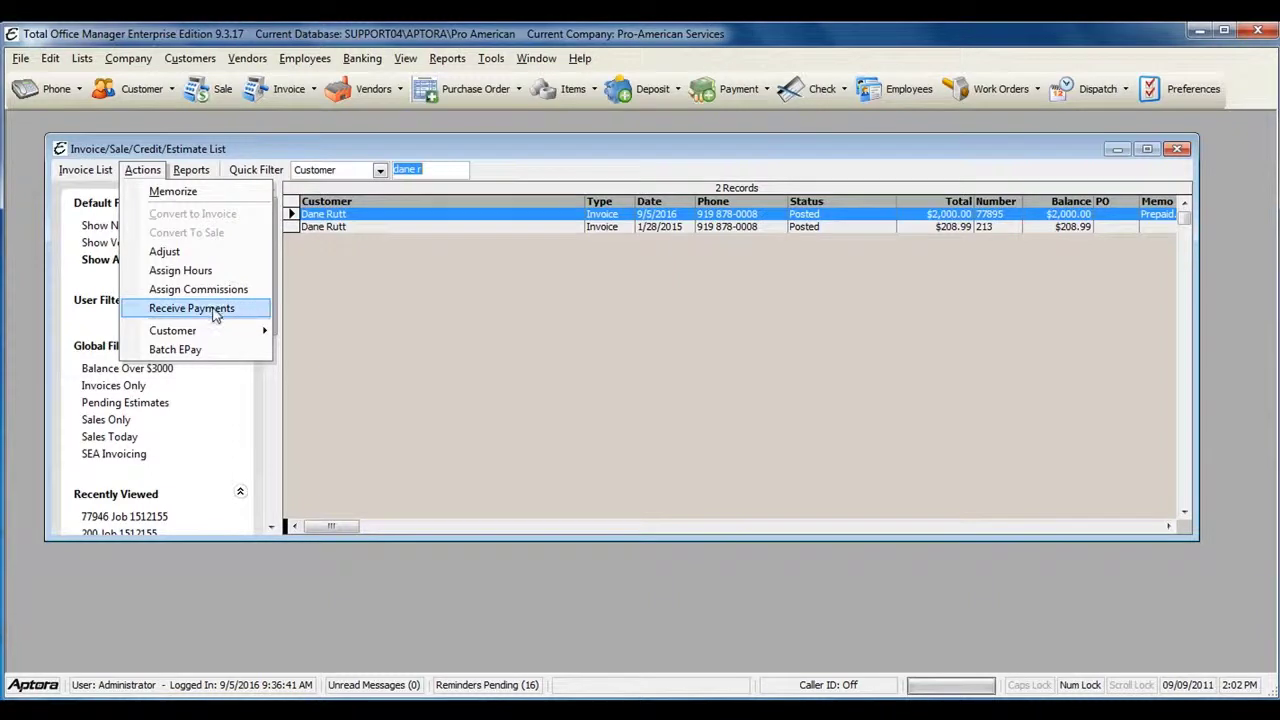
pyautogui.click(566, 340)
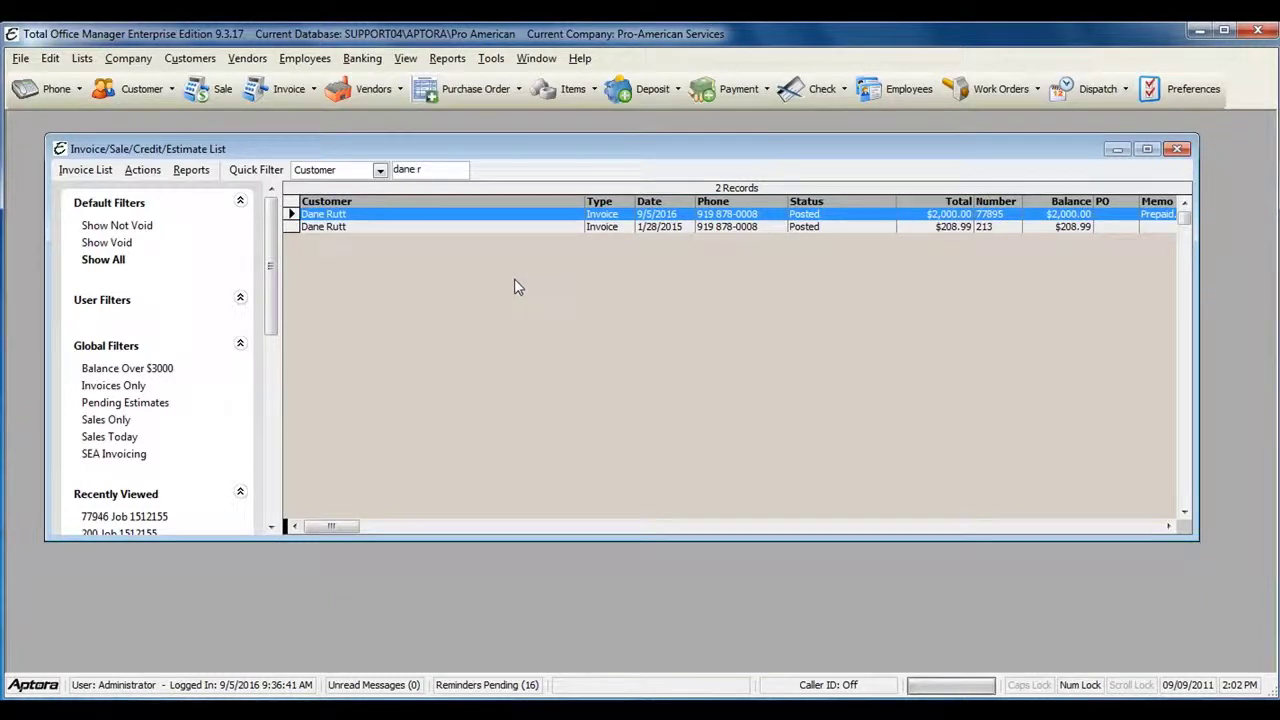
# Open the Receive Payments List, move it above the invoices, and view a payment row's actions
pyautogui.click(174, 58)
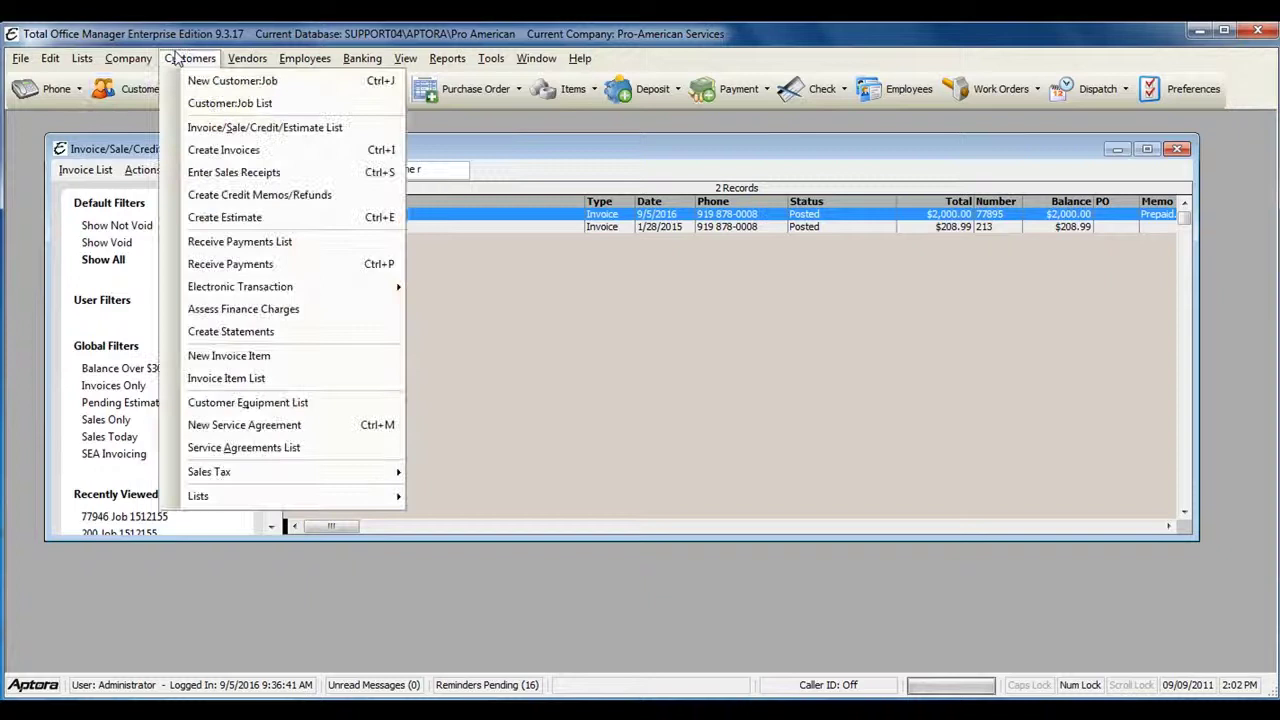
pyautogui.click(252, 250)
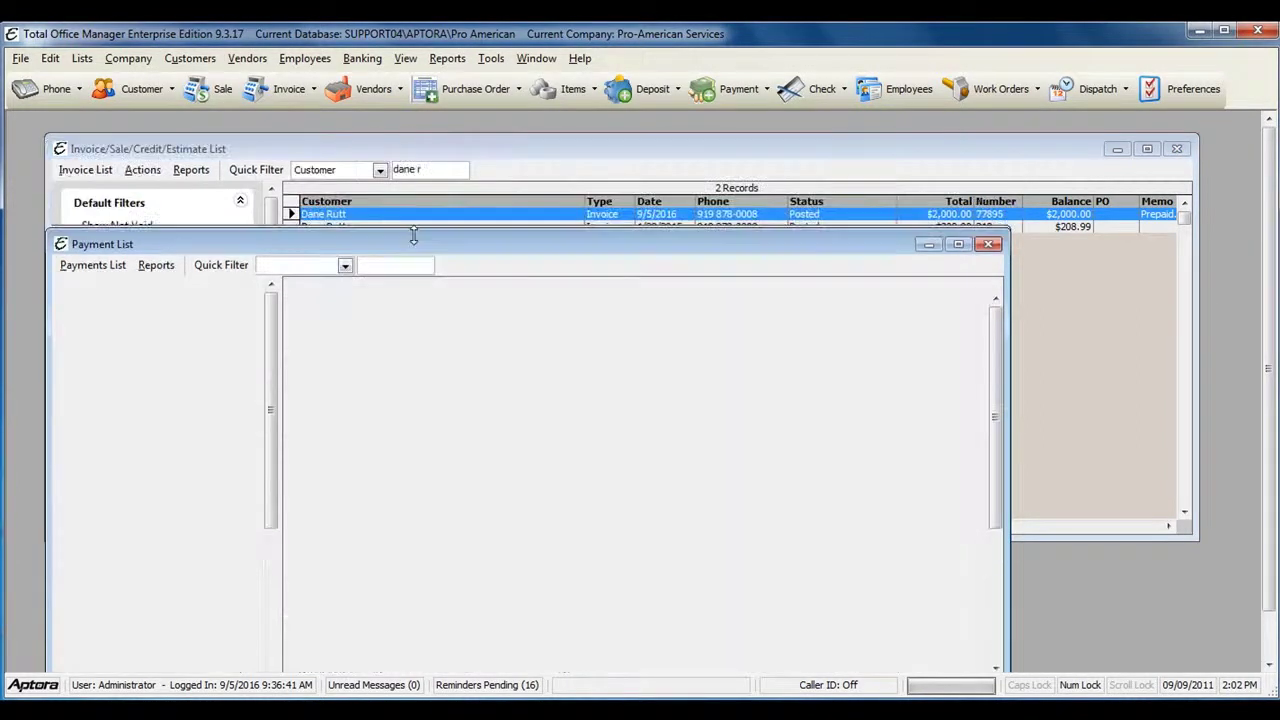
pyautogui.moveTo(413, 238); pyautogui.dragTo(472, 140)
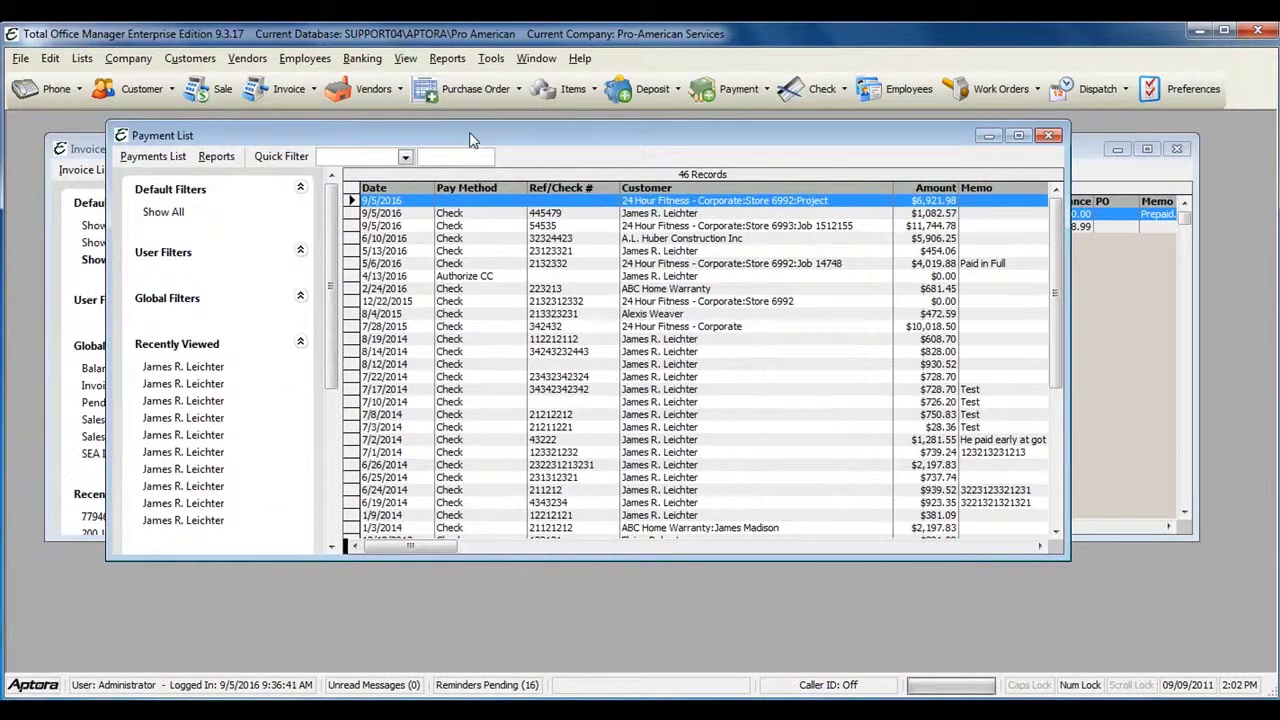
pyautogui.rightClick(443, 203)
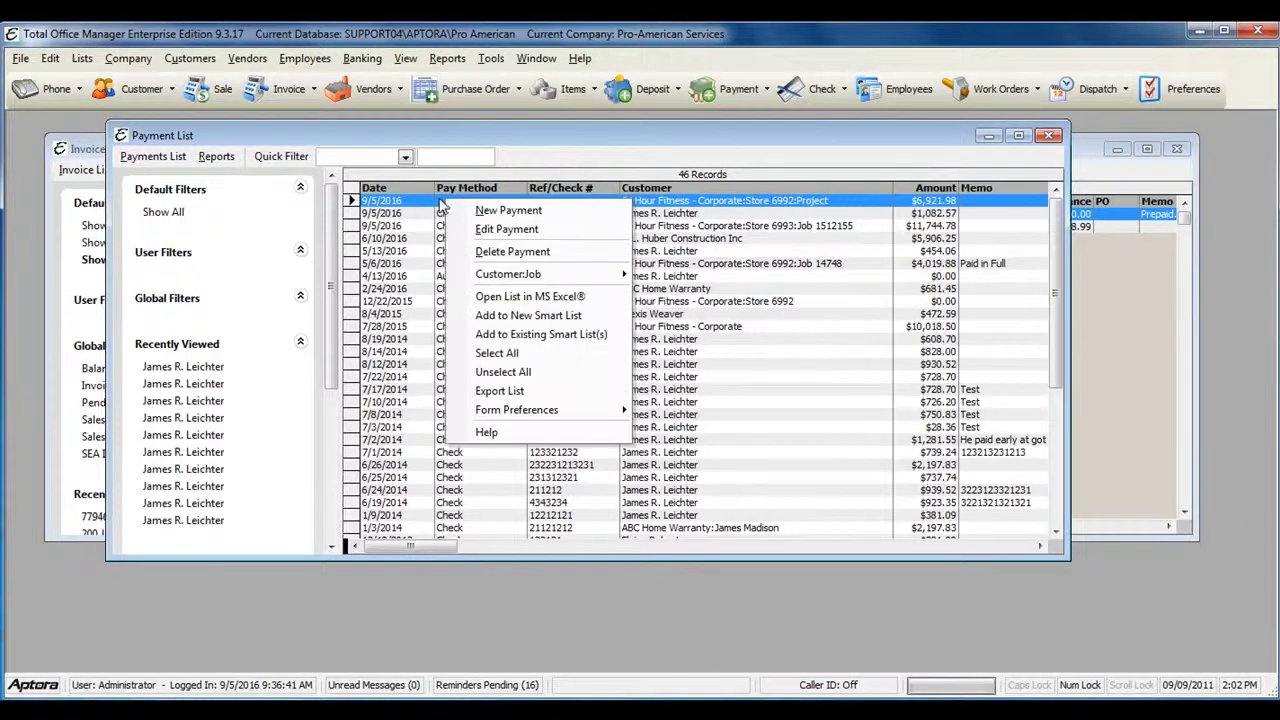
pyautogui.click(502, 211)
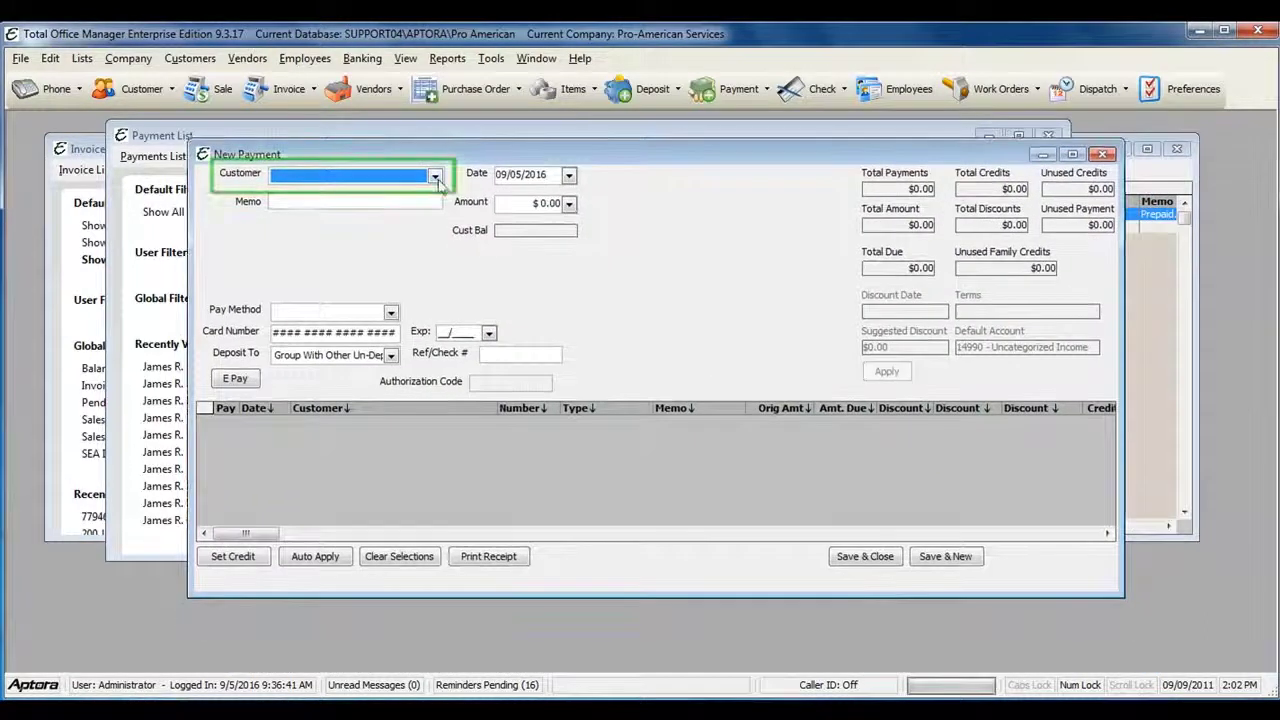
pyautogui.write('Dane Rutt')
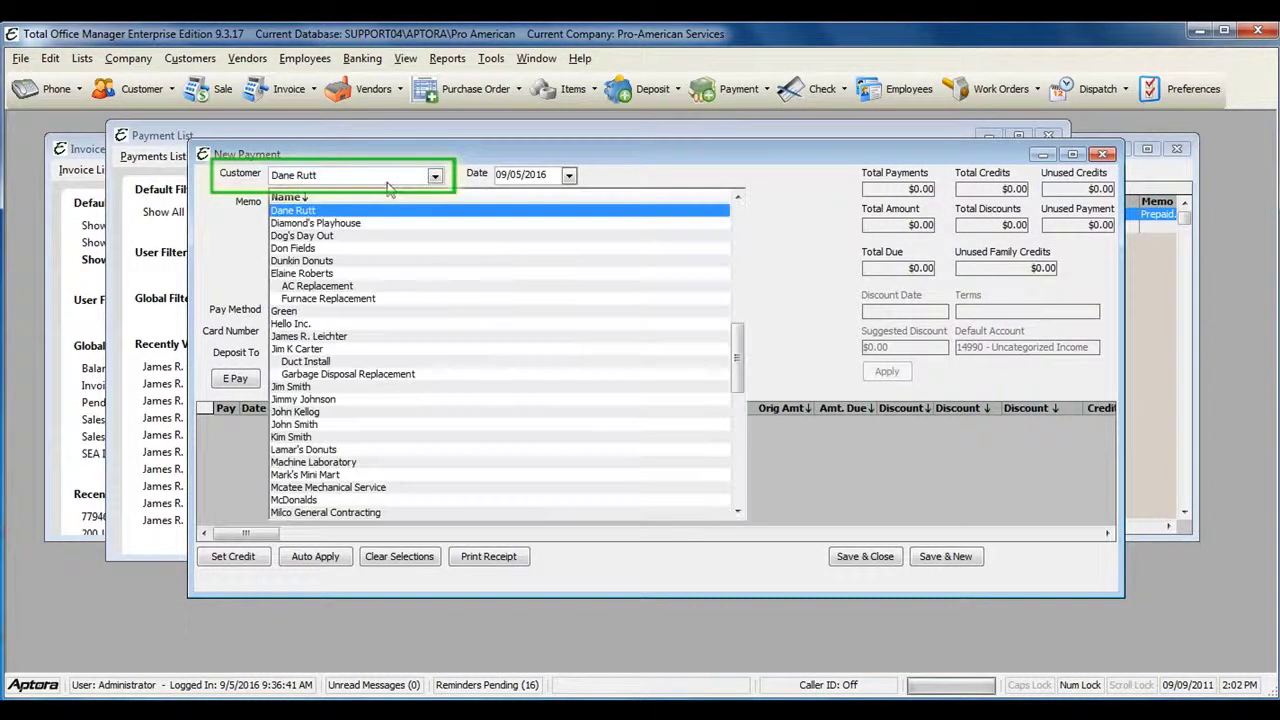
pyautogui.press('Tab')
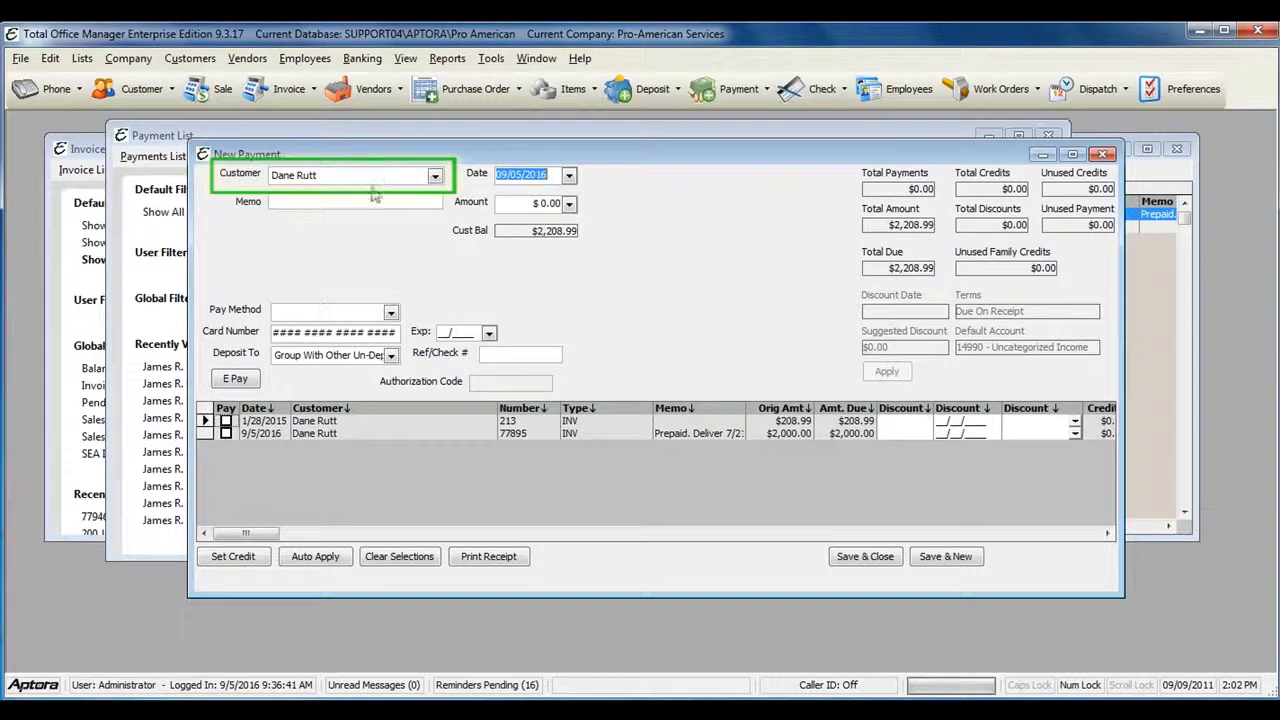
pyautogui.click(549, 174)
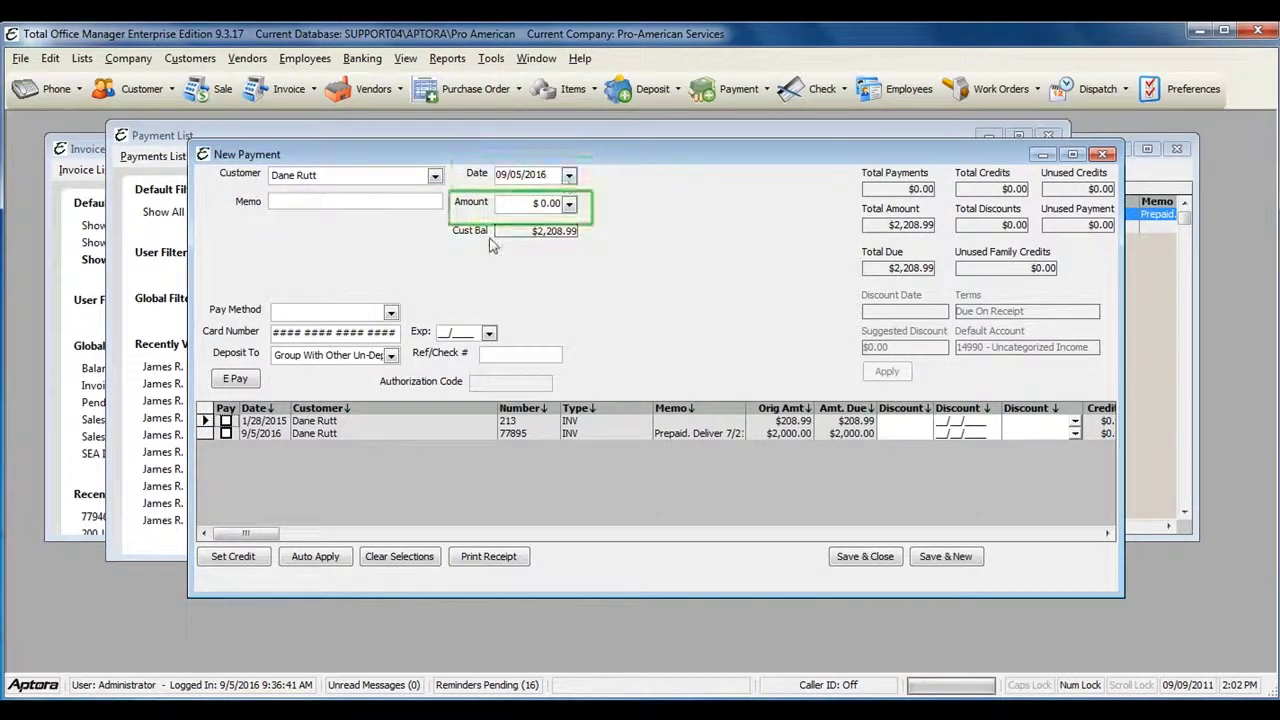
pyautogui.click(530, 204)
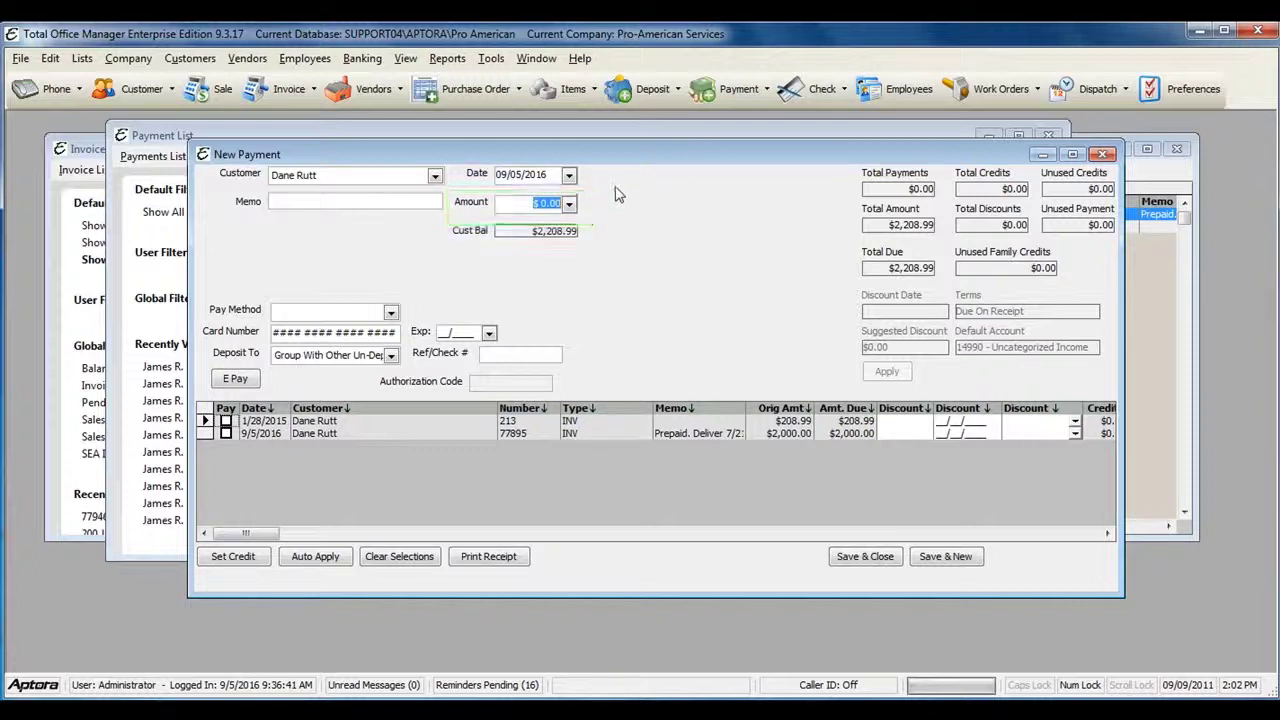
pyautogui.write('208')
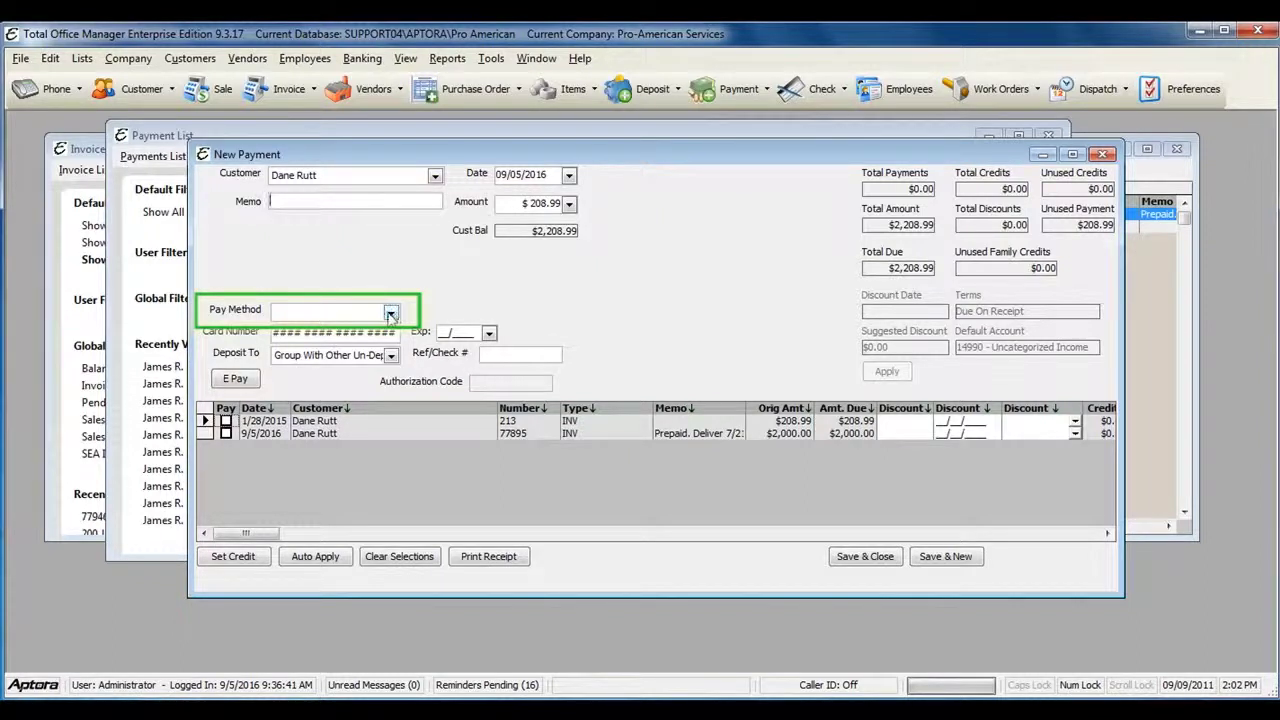
# Set the pay method to Check, enter the check number, and view the Deposit To accounts
pyautogui.click(390, 313)
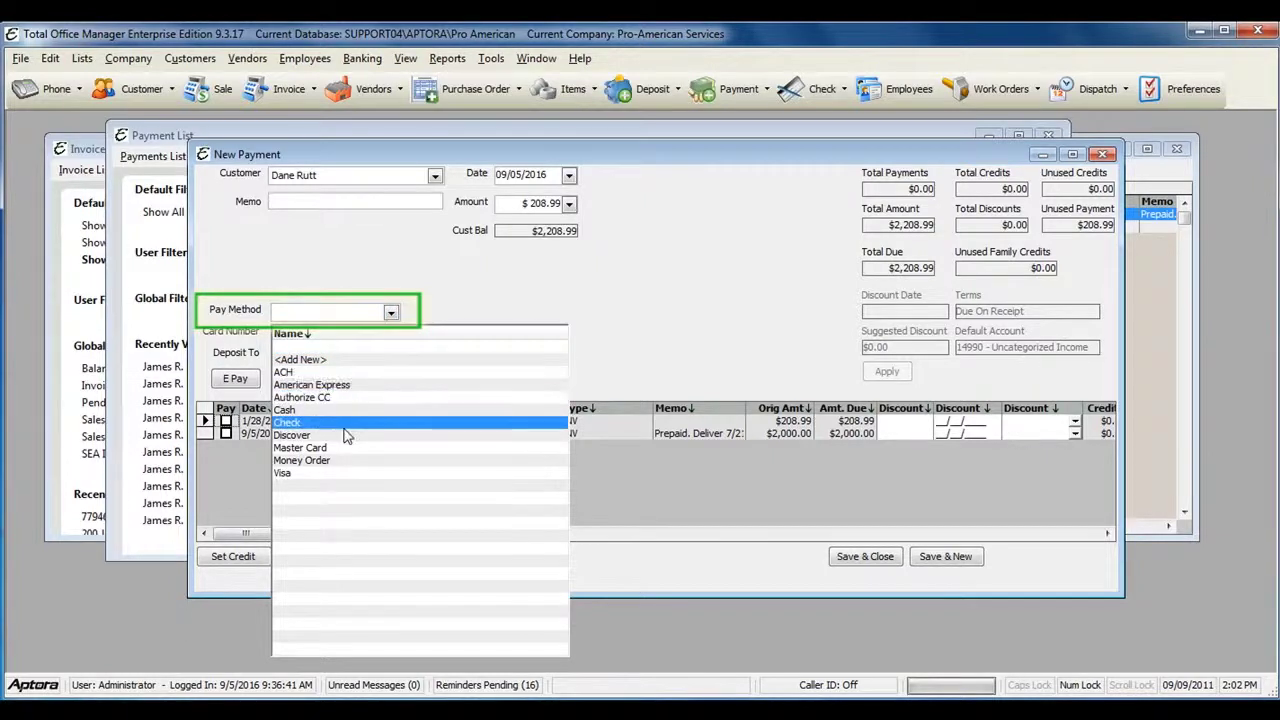
pyautogui.click(345, 424)
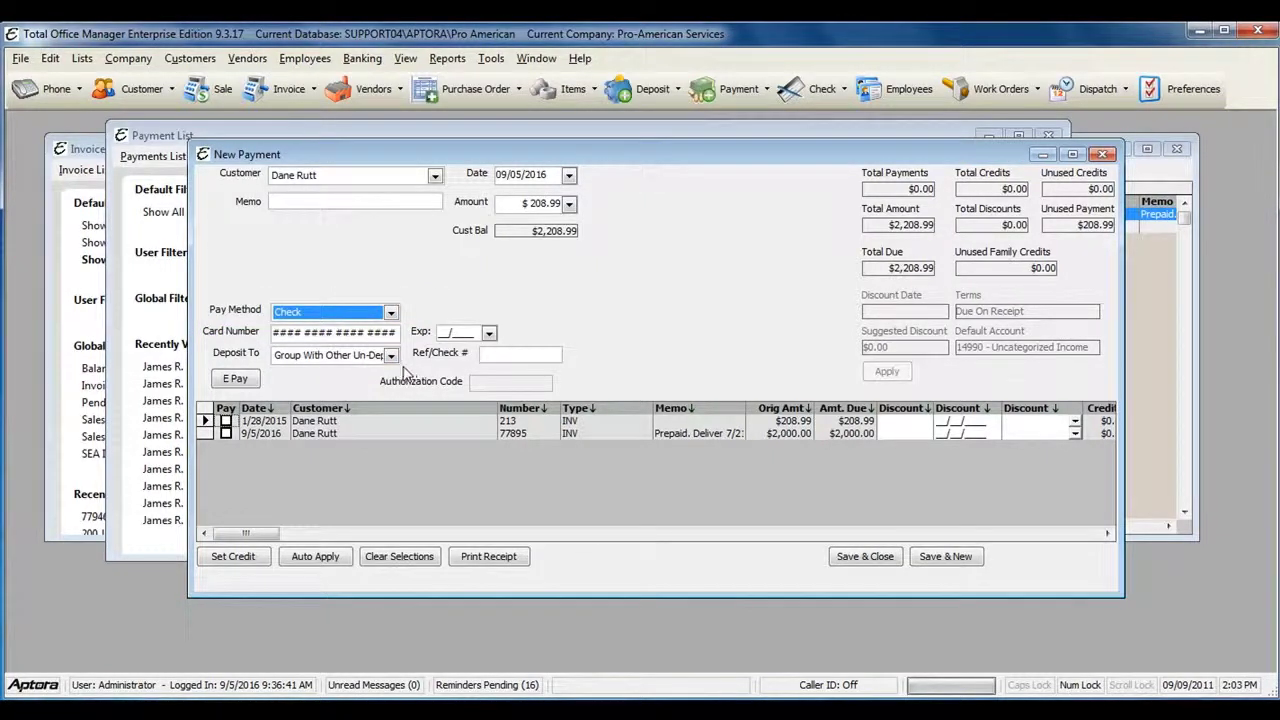
pyautogui.click(519, 355)
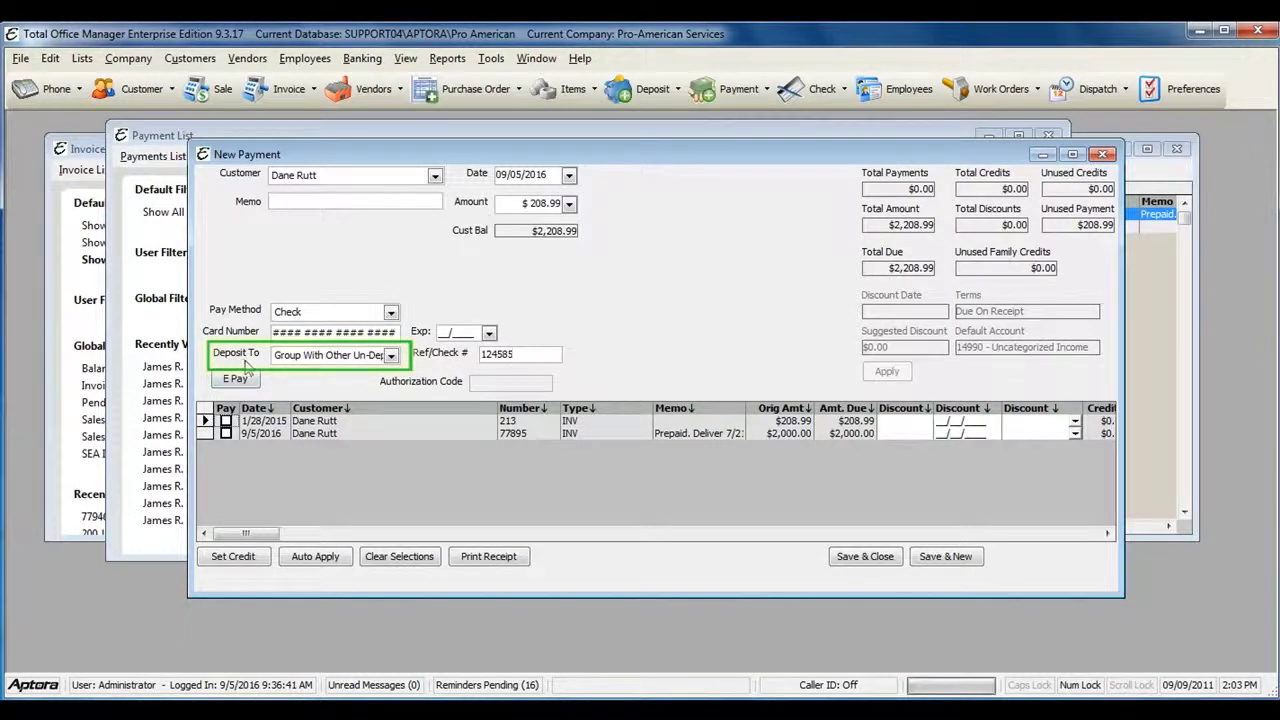
pyautogui.click(392, 356)
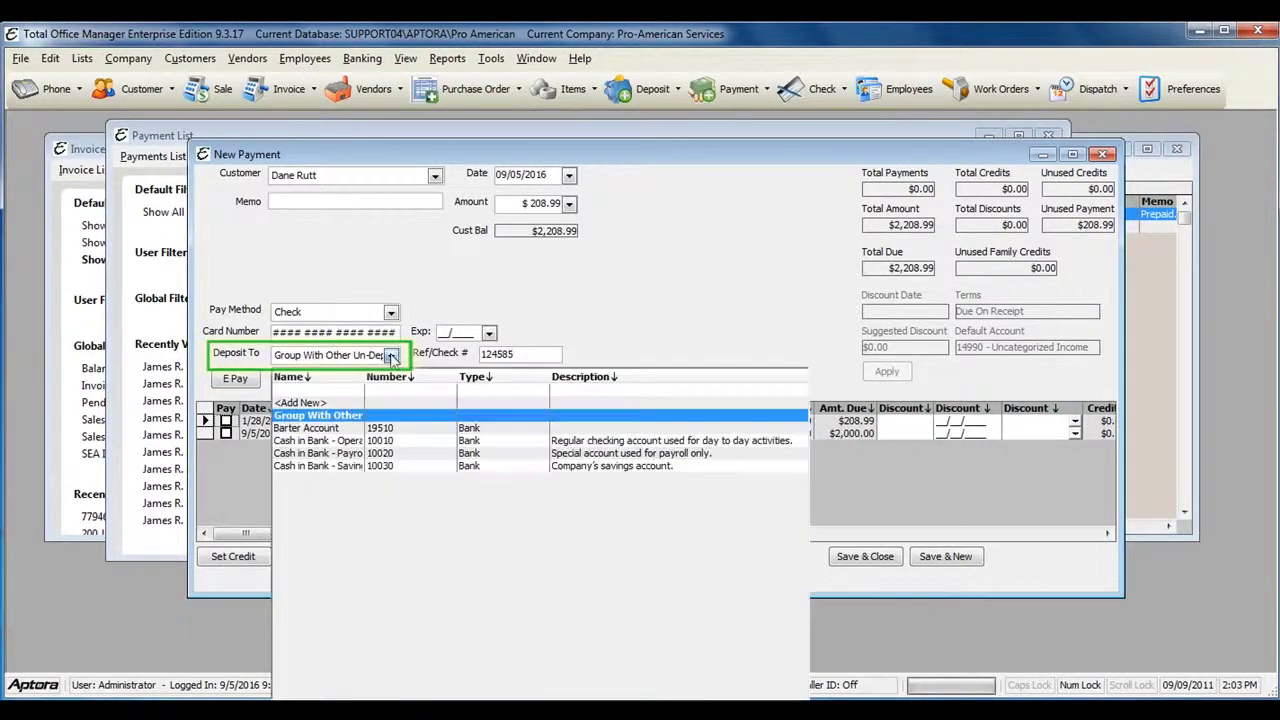
# Keep the deposit account, apply the $208.99 check to invoice 213, and save the payment
pyautogui.click(340, 416)
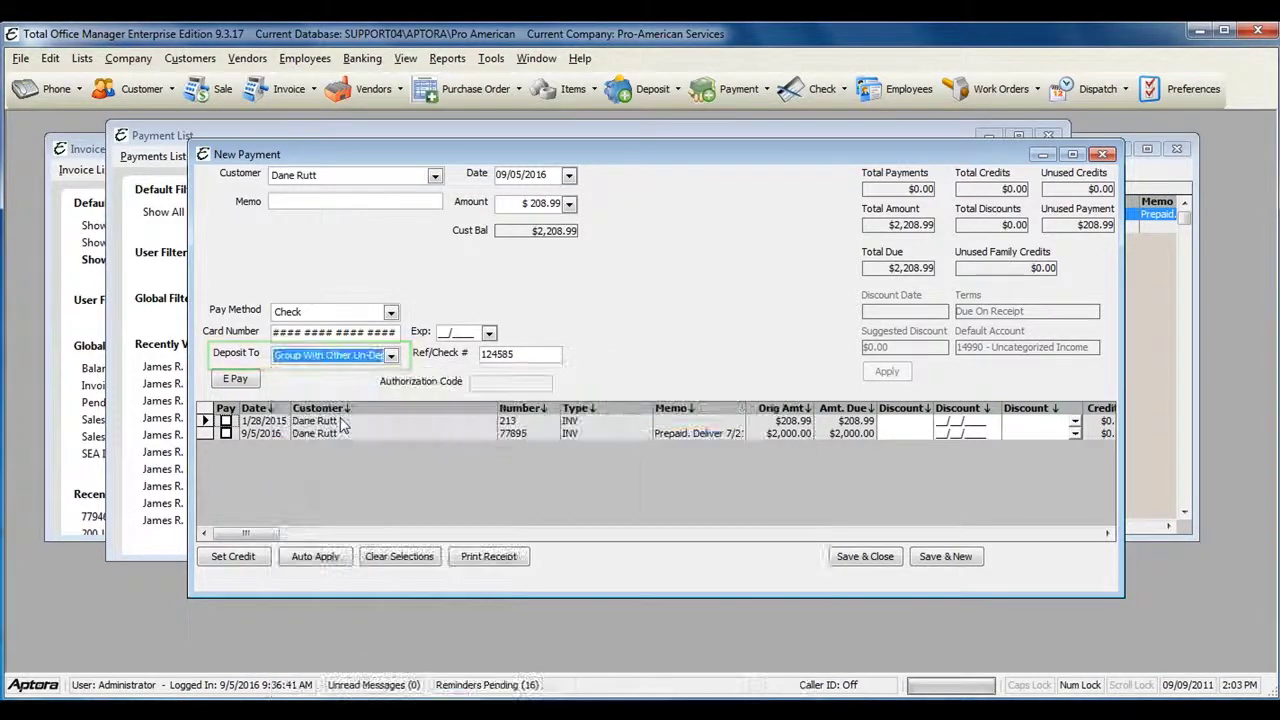
pyautogui.click(226, 422)
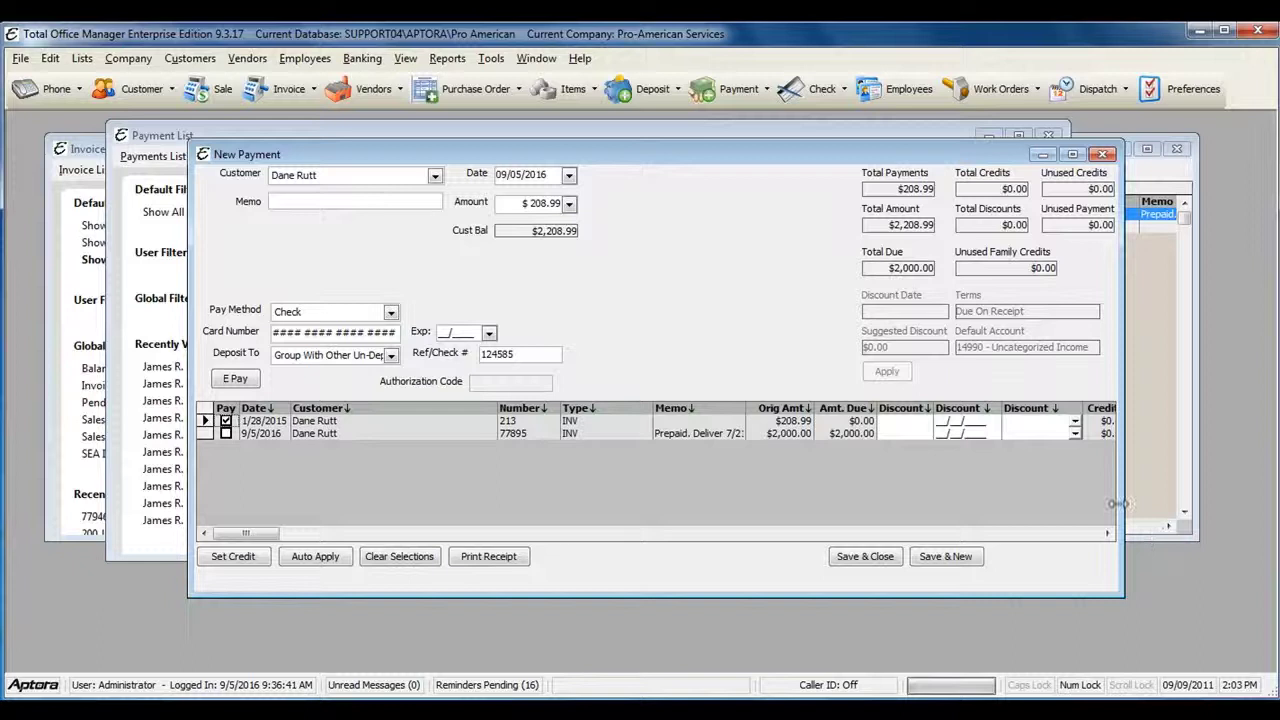
pyautogui.moveTo(1115, 503); pyautogui.dragTo(1263, 503)
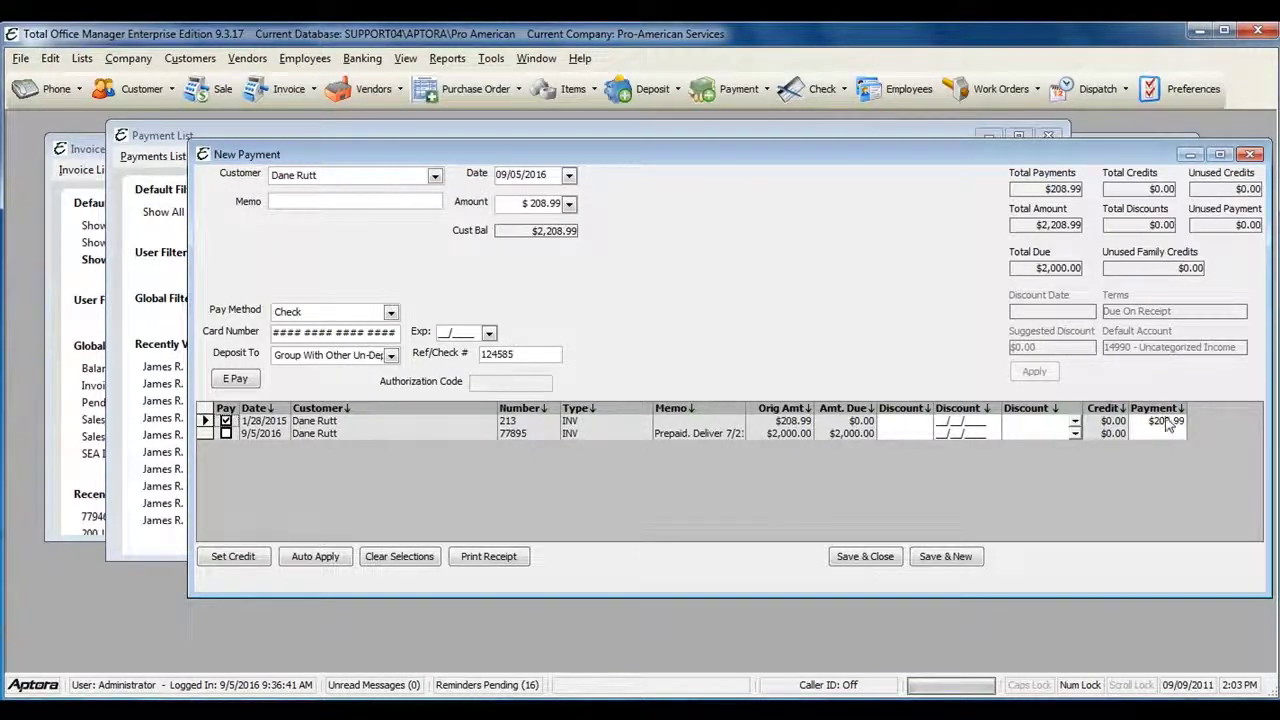
pyautogui.moveTo(938, 165); pyautogui.dragTo(848, 163)
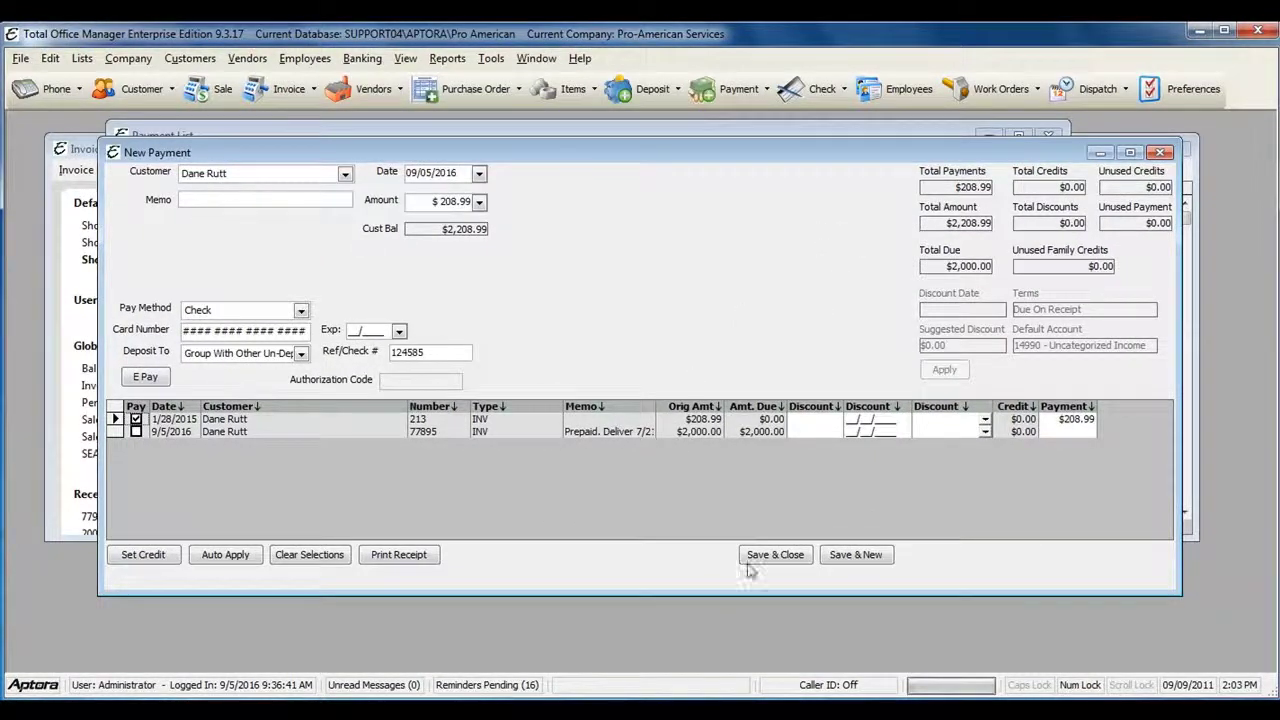
pyautogui.click(787, 561)
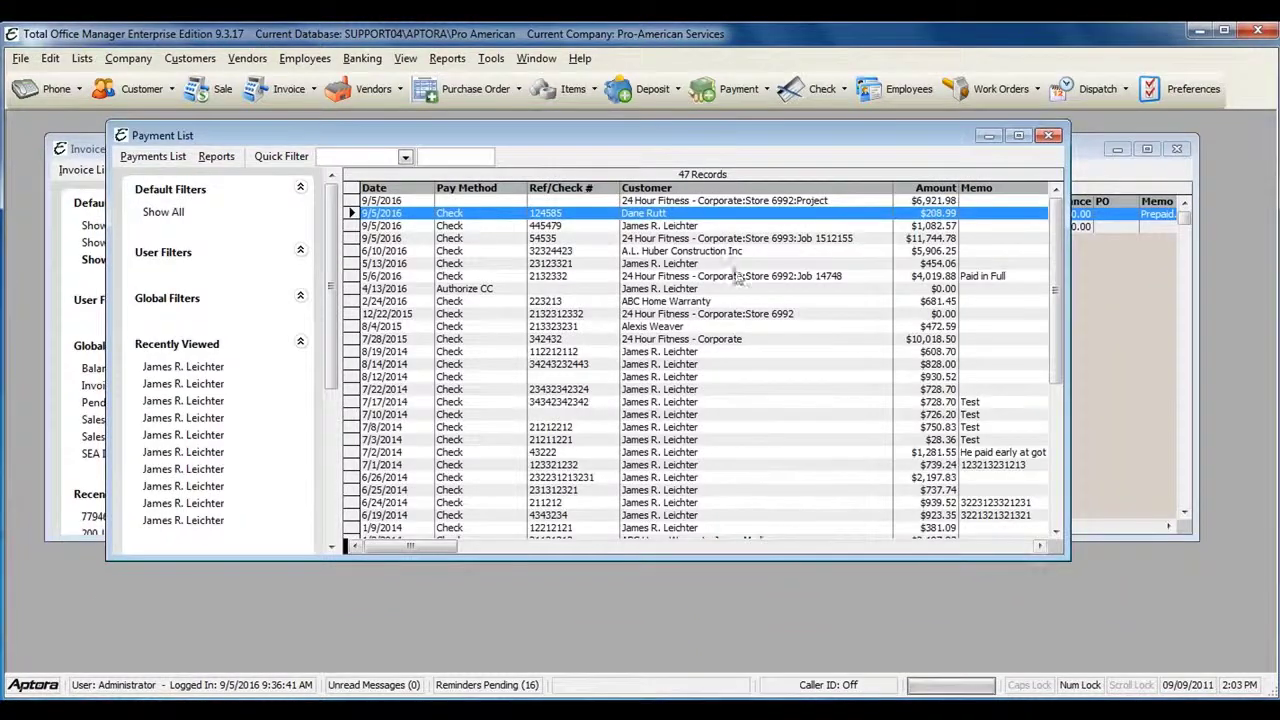
# From invoice 77895 in the Invoice List, choose Receive Payments from its Menu
pyautogui.click(1122, 298)
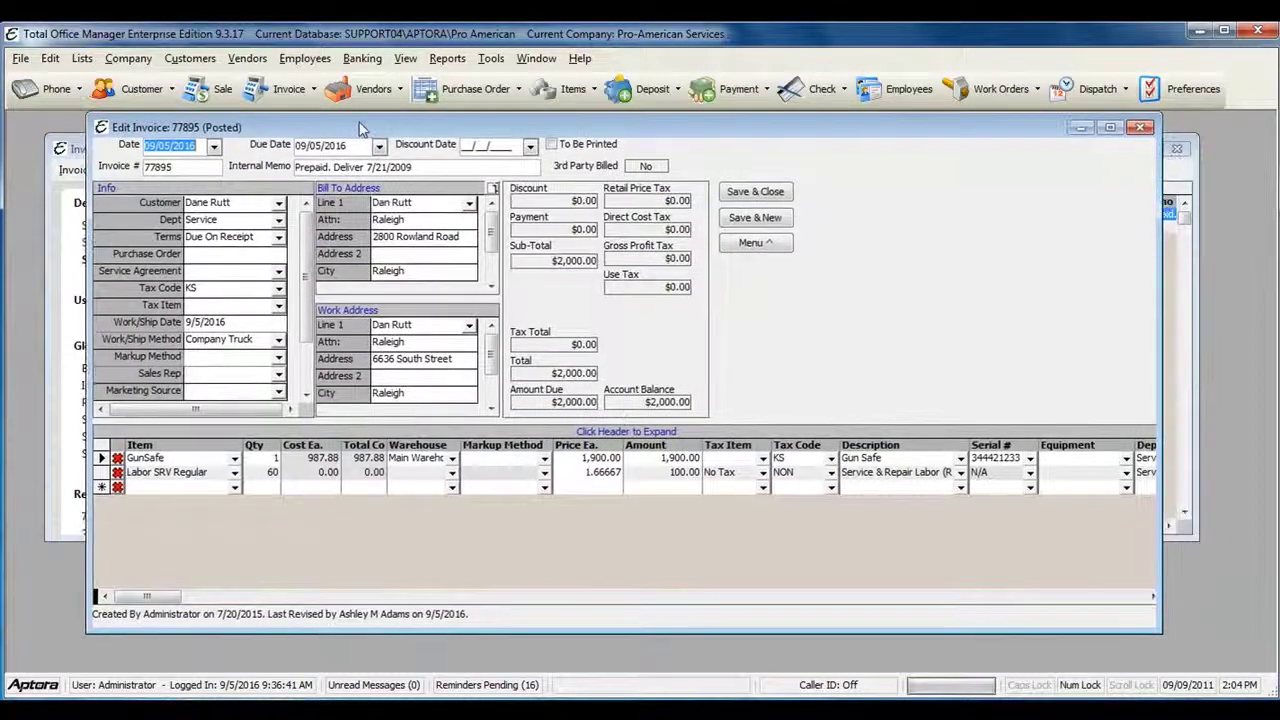
pyautogui.click(752, 244)
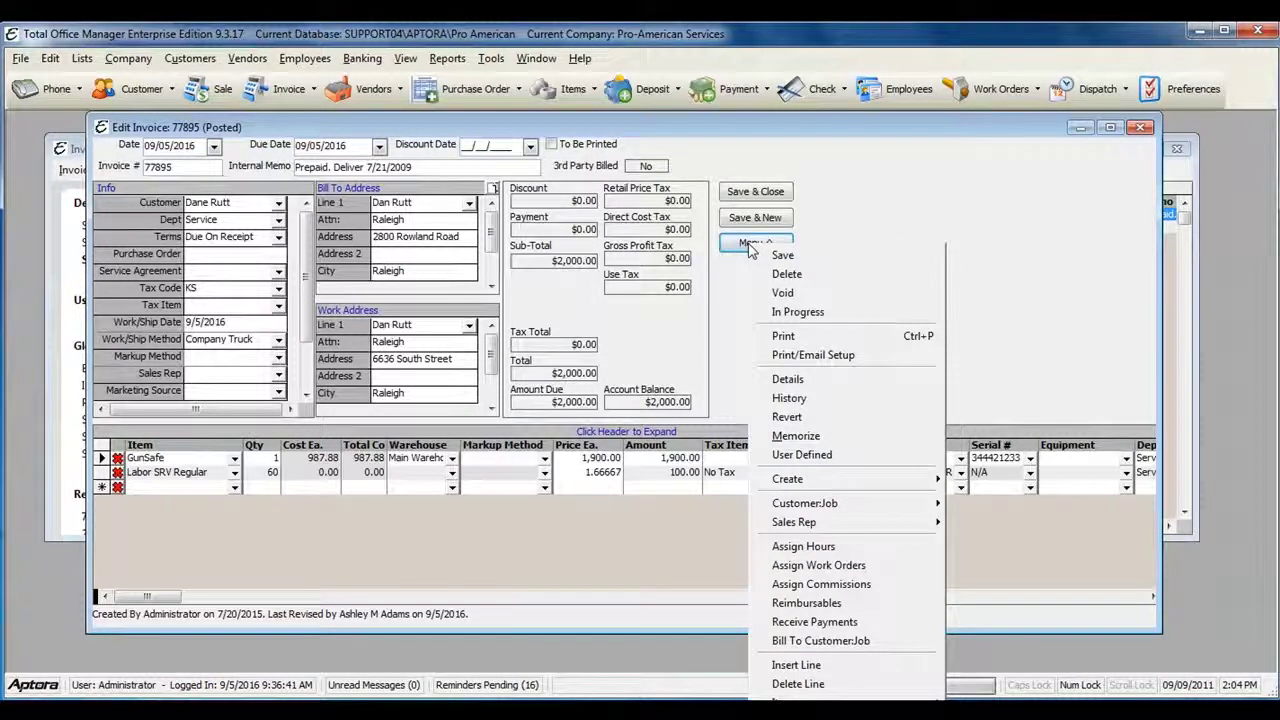
pyautogui.click(803, 624)
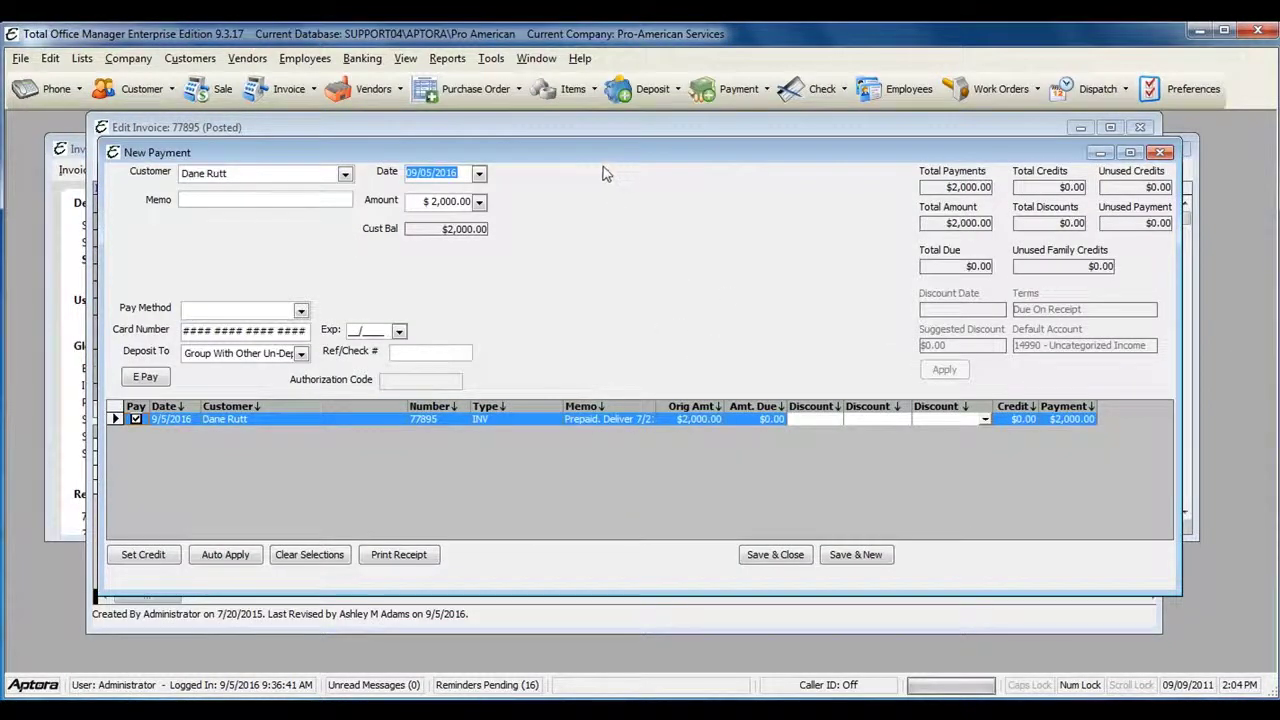
# Set the $2,000.00 payment's method to Check, enter its check number, and save it
pyautogui.moveTo(570, 150); pyautogui.dragTo(586, 140)
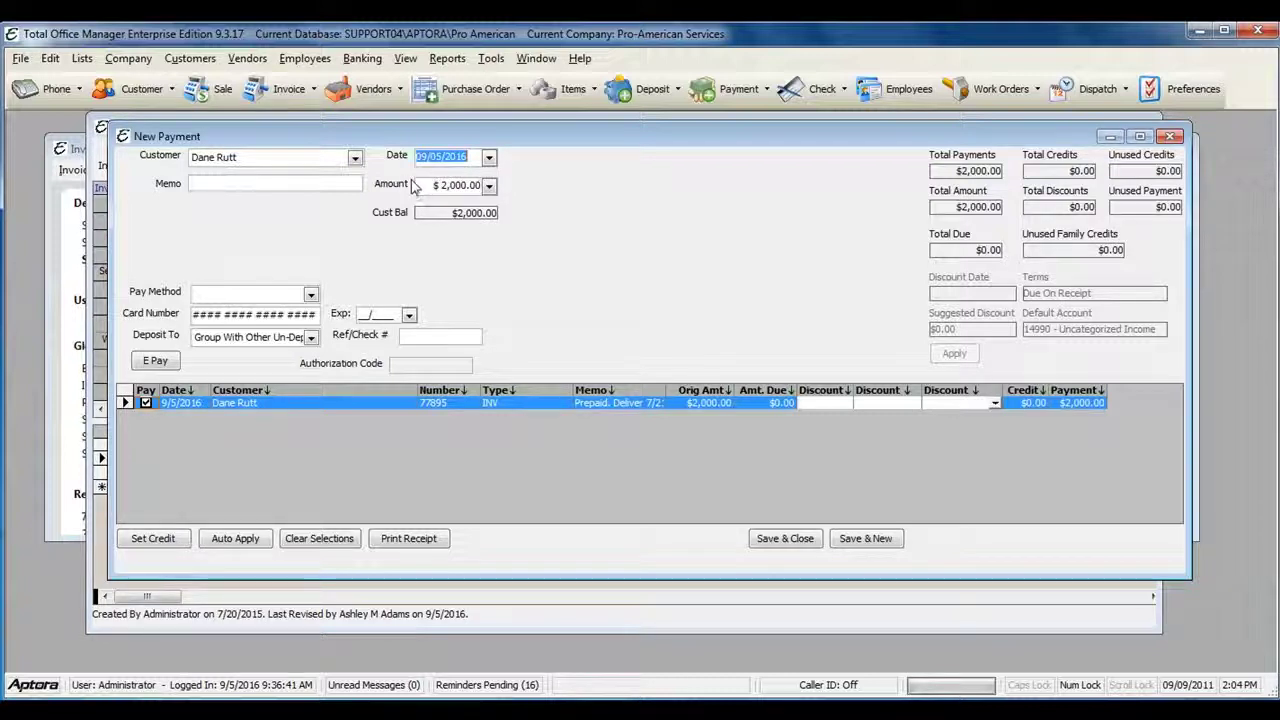
pyautogui.click(311, 295)
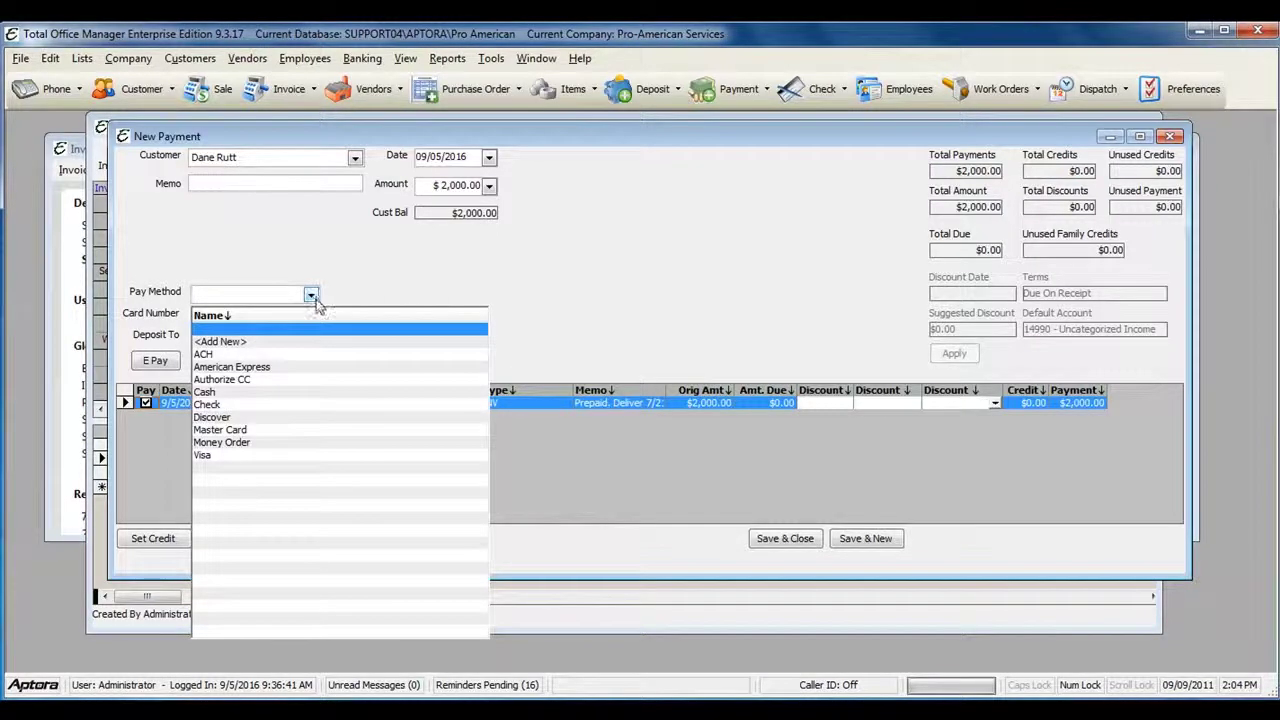
pyautogui.click(287, 404)
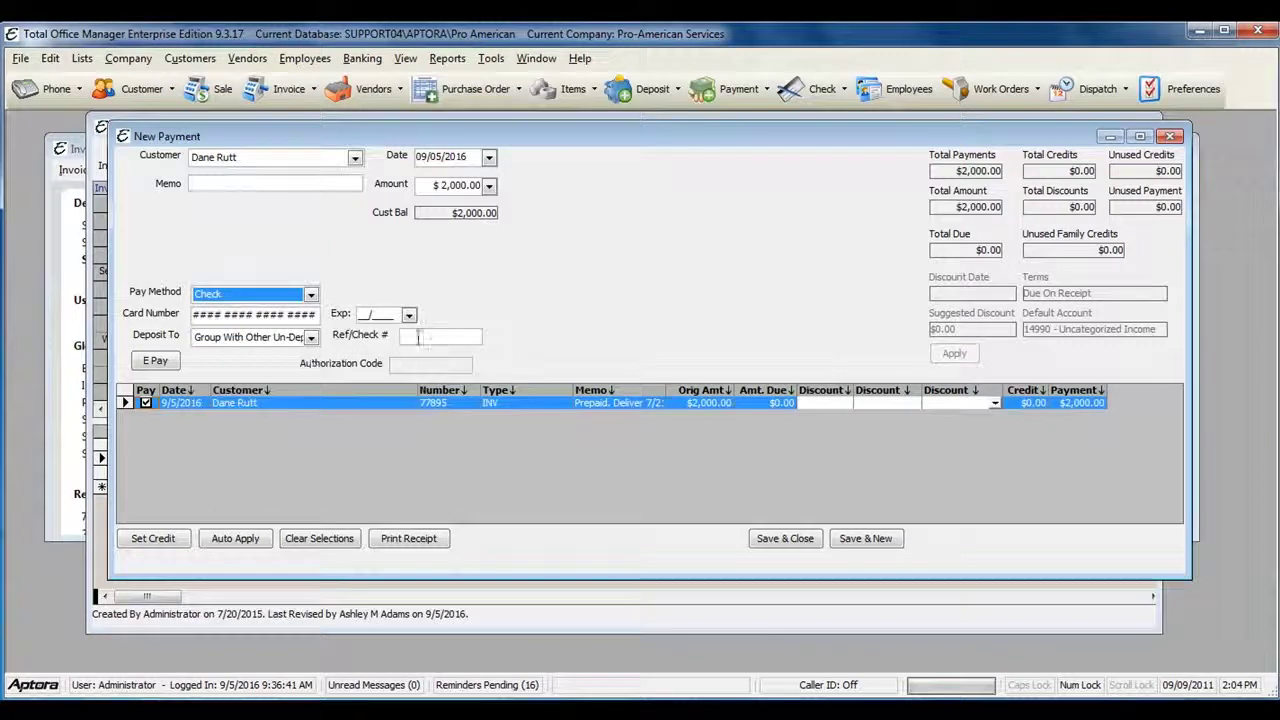
pyautogui.write('151854')
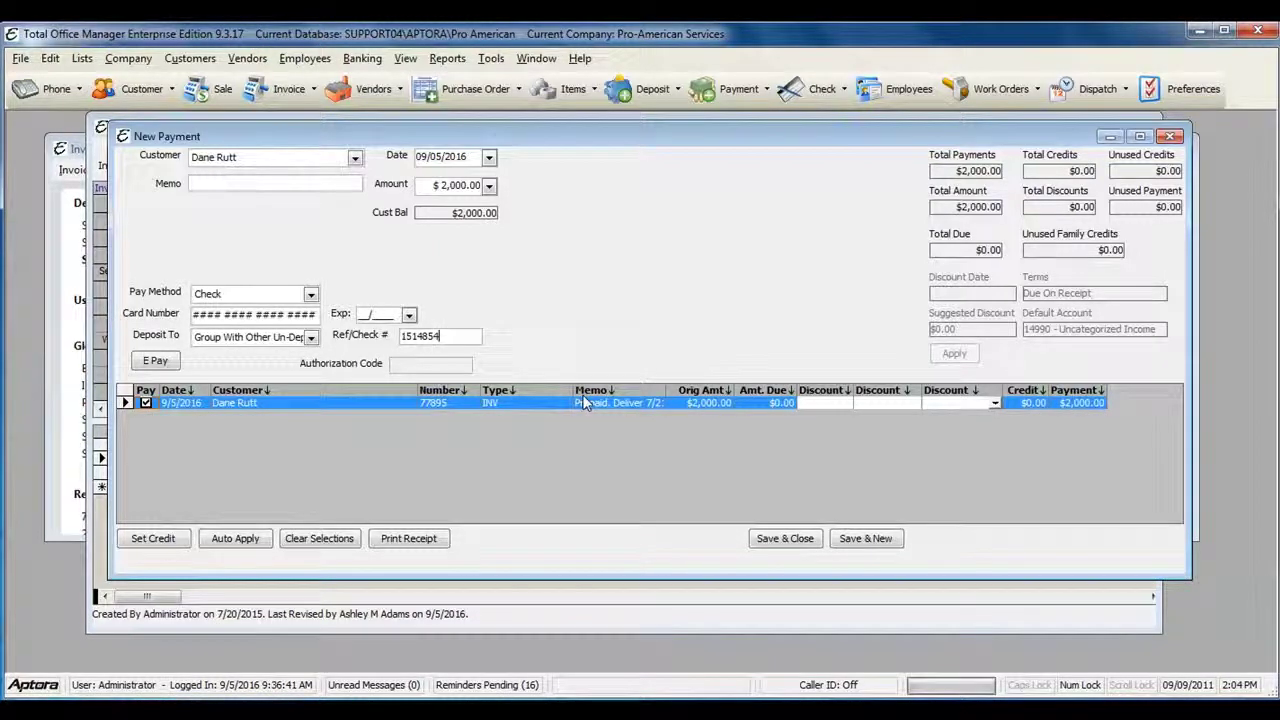
pyautogui.click(800, 540)
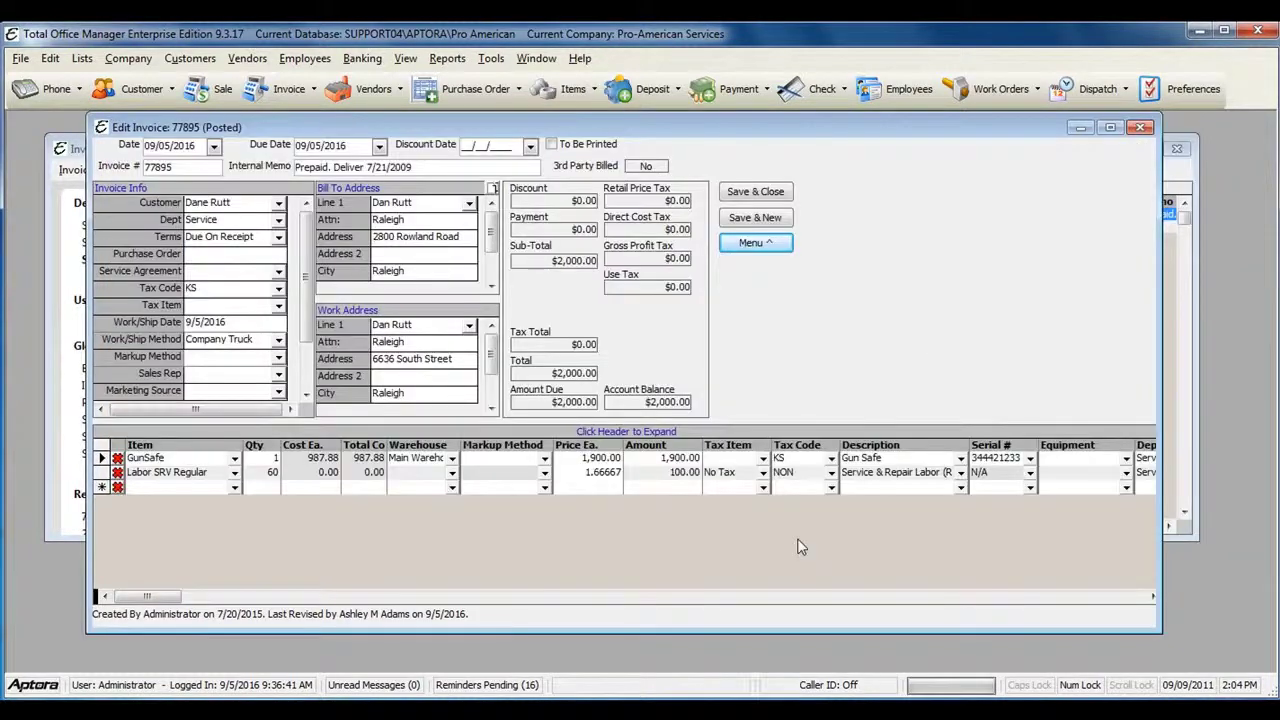